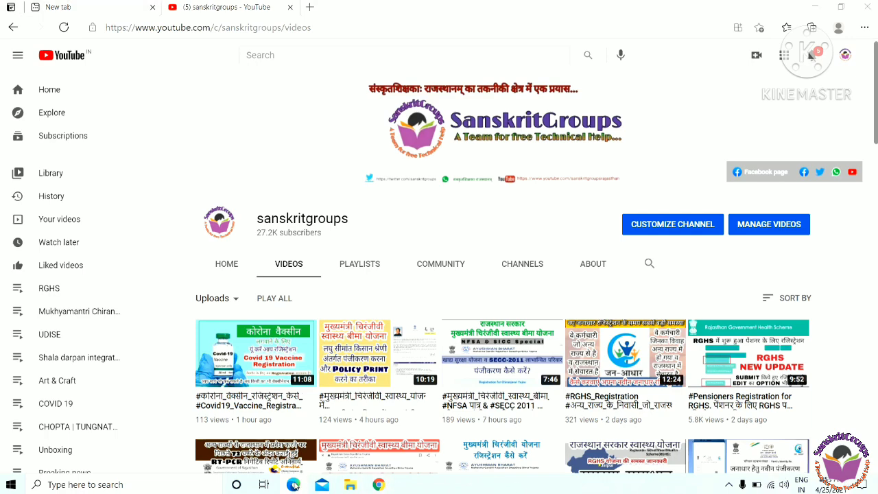
Open the Rajasthan Single Sign On sign-in page in a new Edge tab and enter the login ID and password.
left_click(292, 485)
left_click(293, 484)
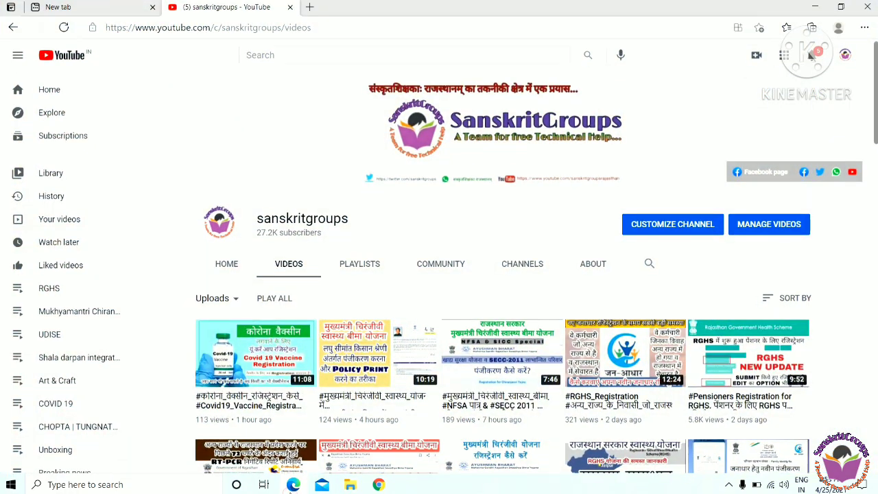
left_click(100, 8)
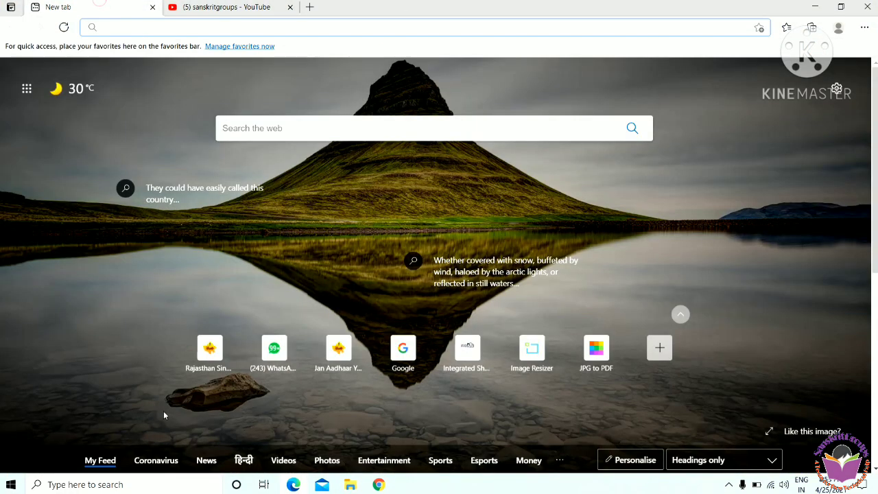
left_click(199, 363)
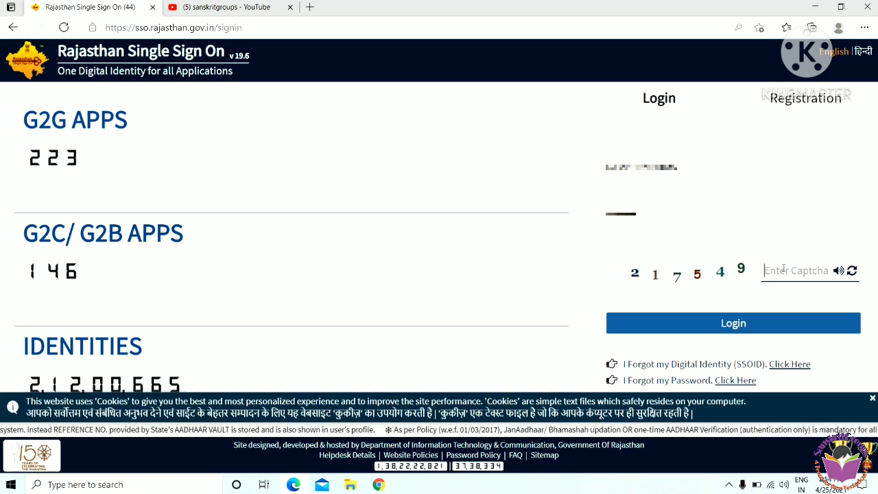
Enter the captcha and log in to Rajasthan SSO, ending the earlier open session.
type("217549")
left_click(754, 323)
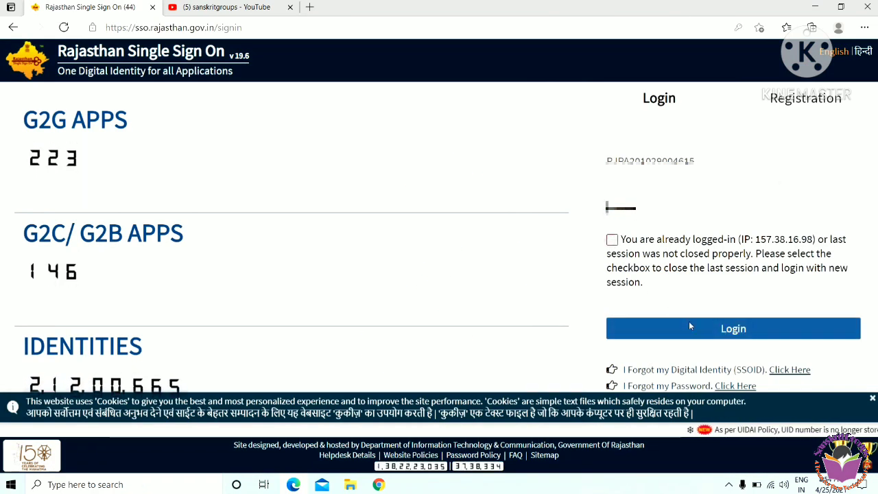
left_click(611, 240)
left_click(705, 332)
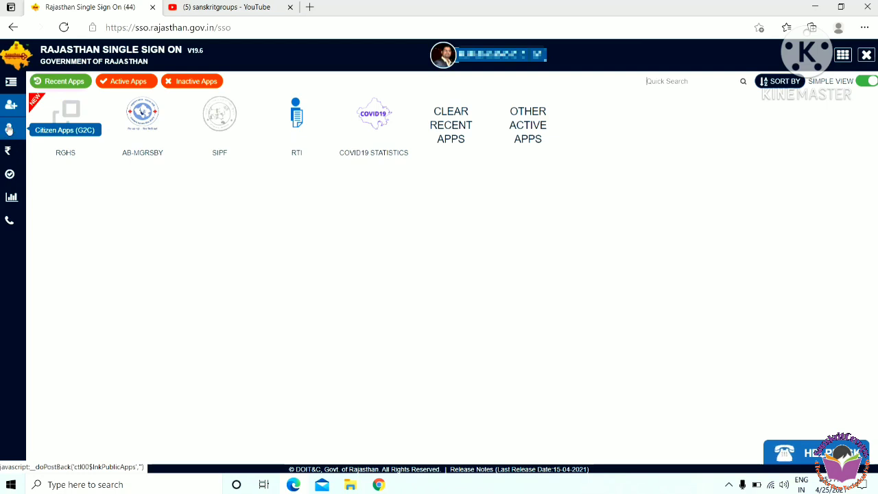
Request the Citizen Apps (G2C) list, then continue in Chrome.
left_click(9, 129)
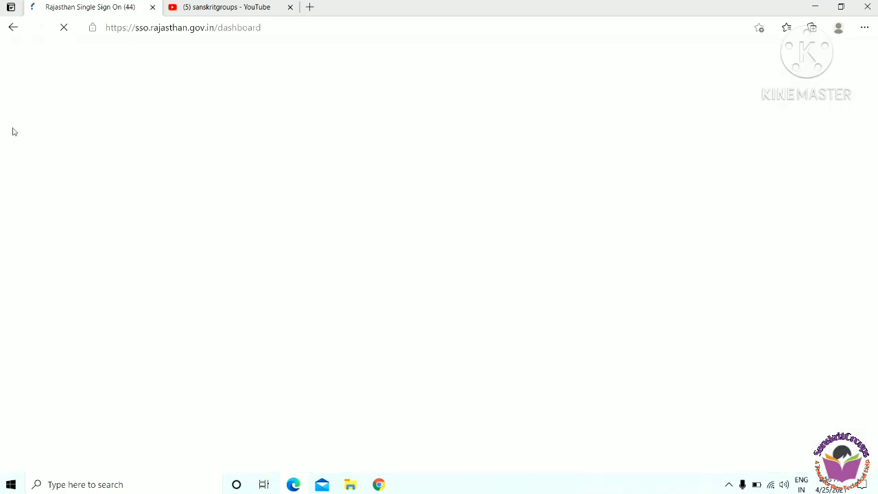
left_click(378, 485)
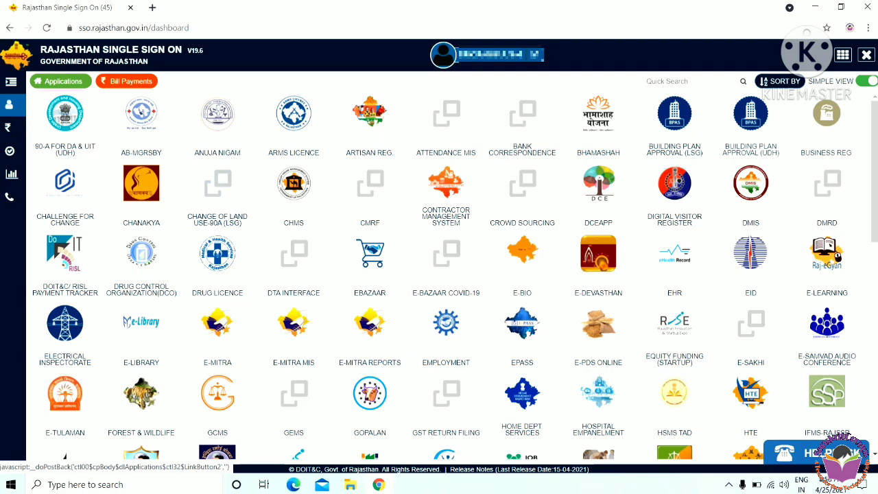
Launch the RGHS app, bypassing the insecure-connection warning and closing the announcement popup.
left_click_drag(876, 186, 861, 398)
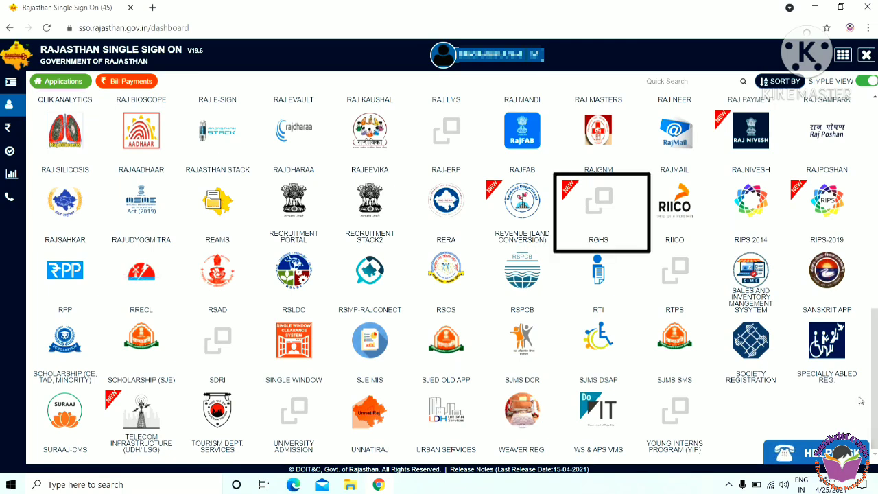
left_click(593, 222)
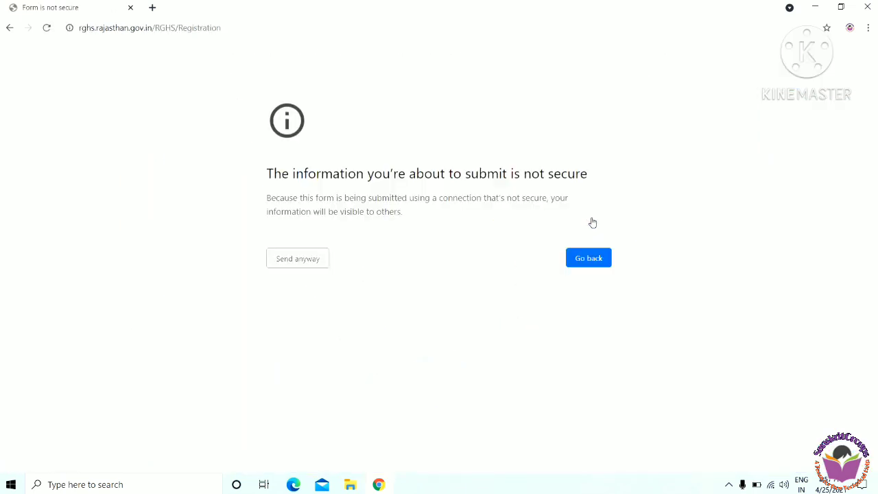
left_click(284, 258)
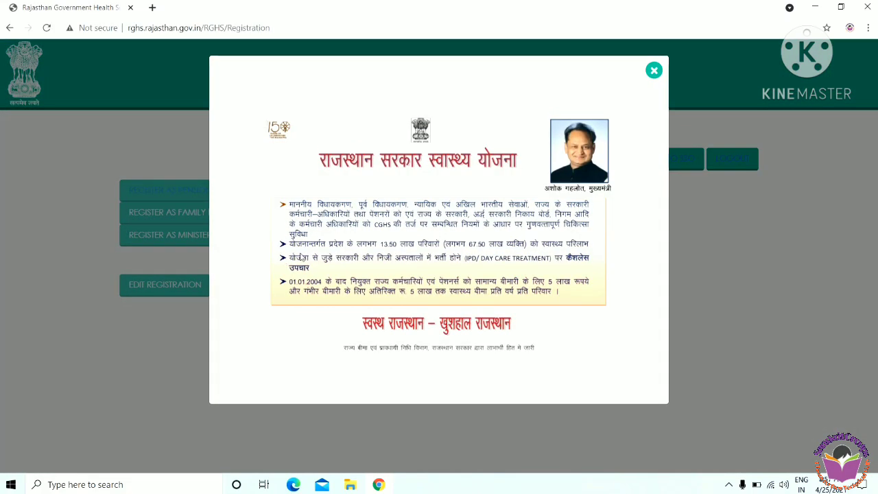
left_click(653, 70)
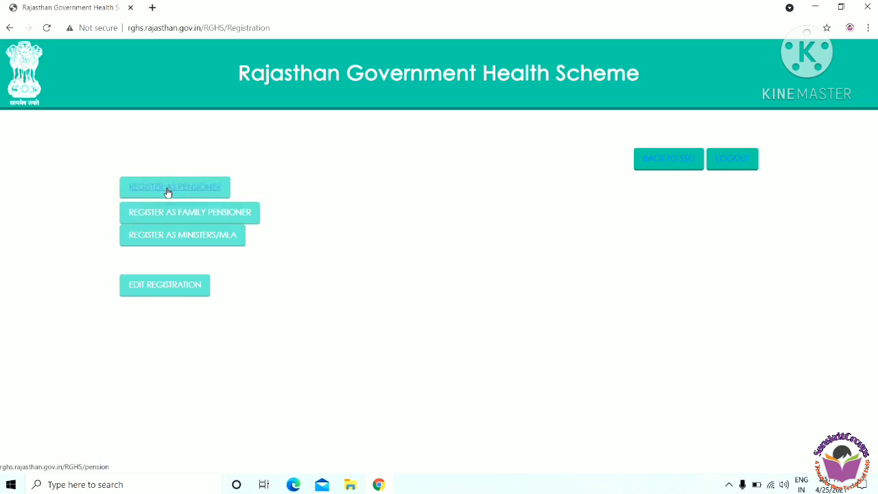
Start pensioner registration with a Janaadhar ID and fetch the JanAadhar family details.
left_click(167, 189)
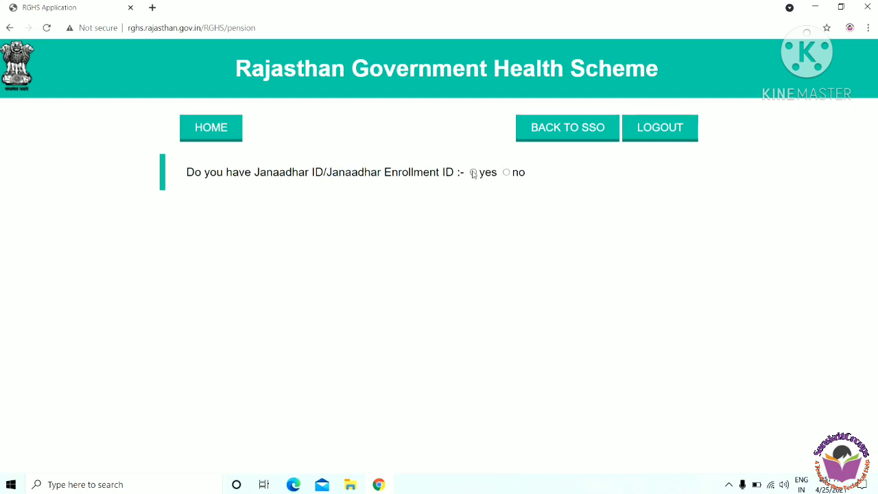
left_click(472, 173)
left_click(448, 213)
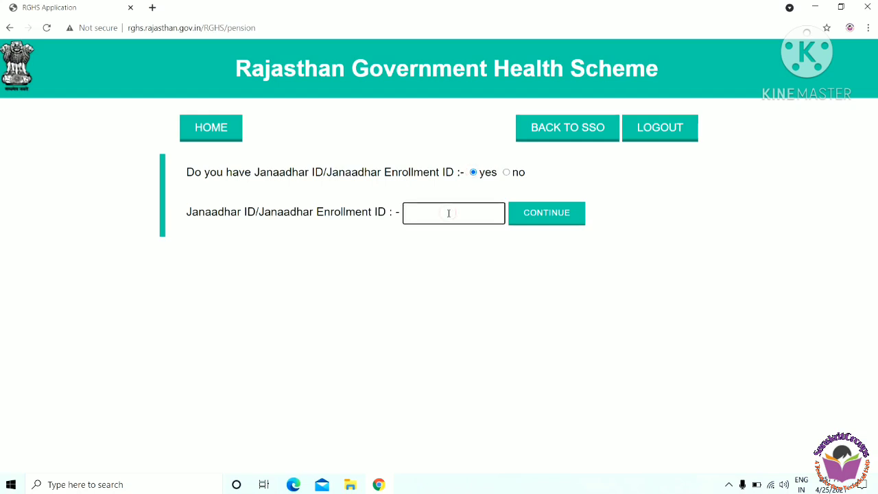
type("000")
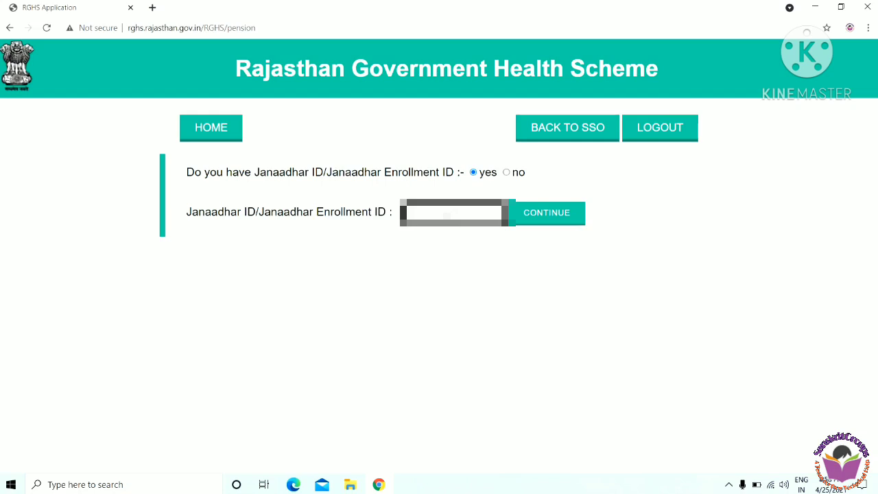
left_click(551, 219)
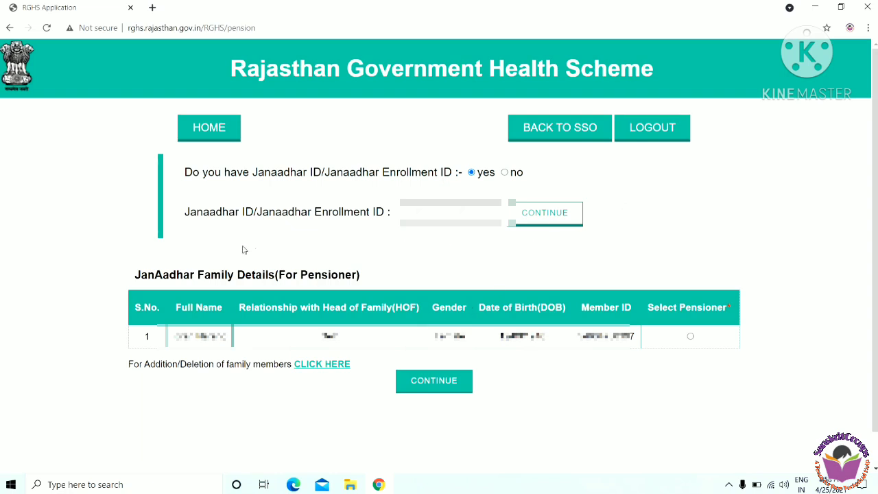
Mark the family member in row 1 as the pensioner.
left_click_drag(131, 274, 360, 273)
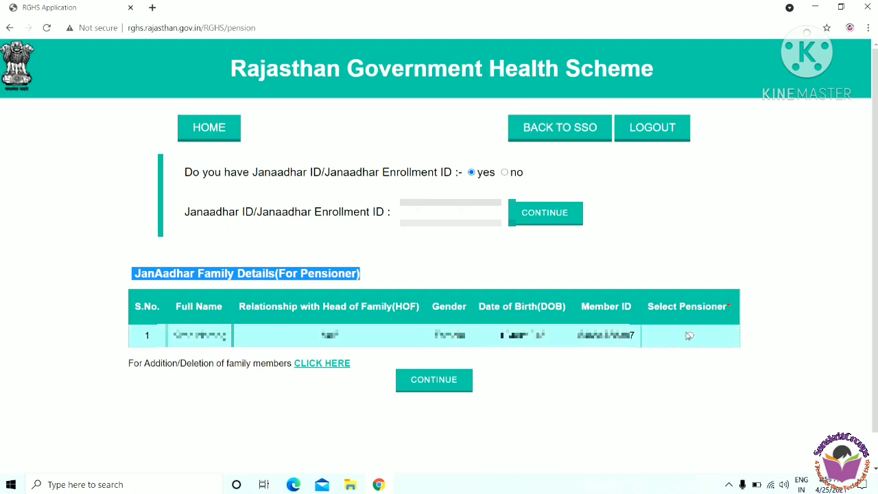
left_click_drag(648, 306, 731, 306)
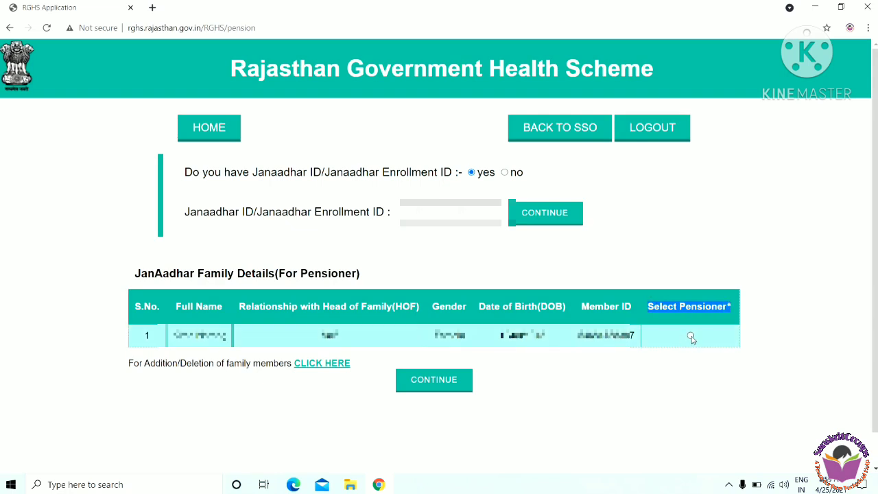
left_click(690, 335)
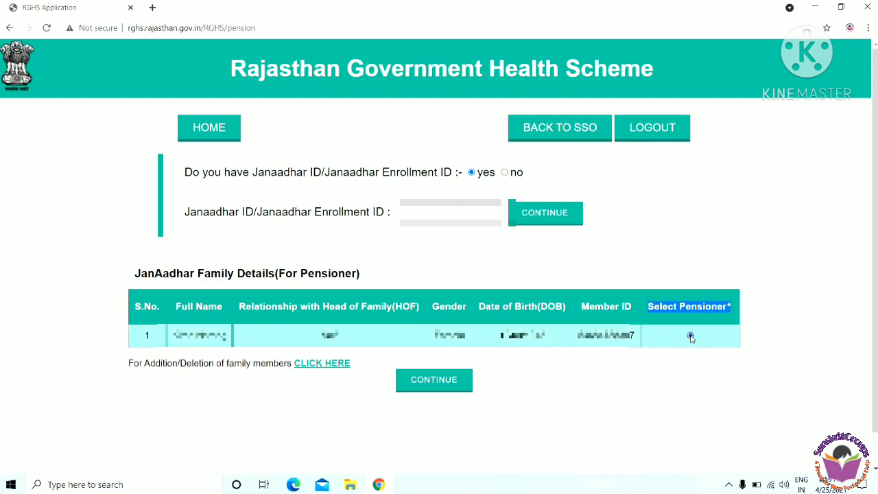
Load the category section and choose Pensioners (RCS (Pension) Rules, 1996).
left_click(444, 381)
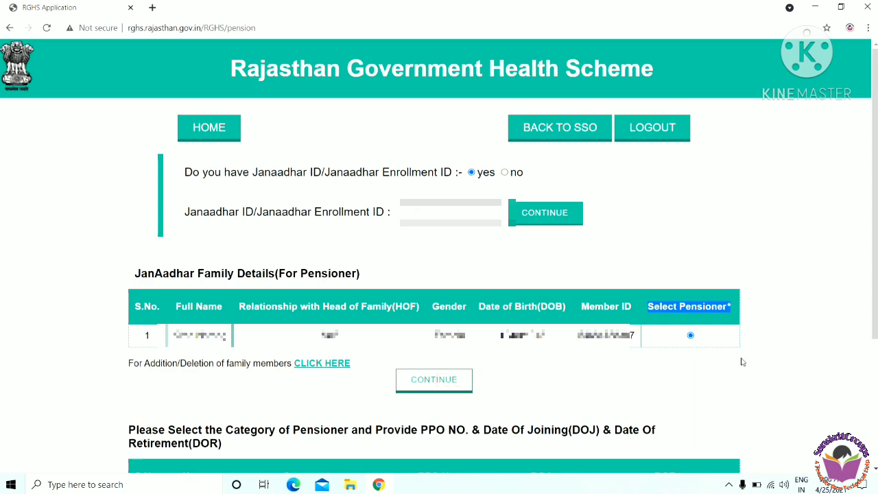
scroll(876, 139, "down", 3)
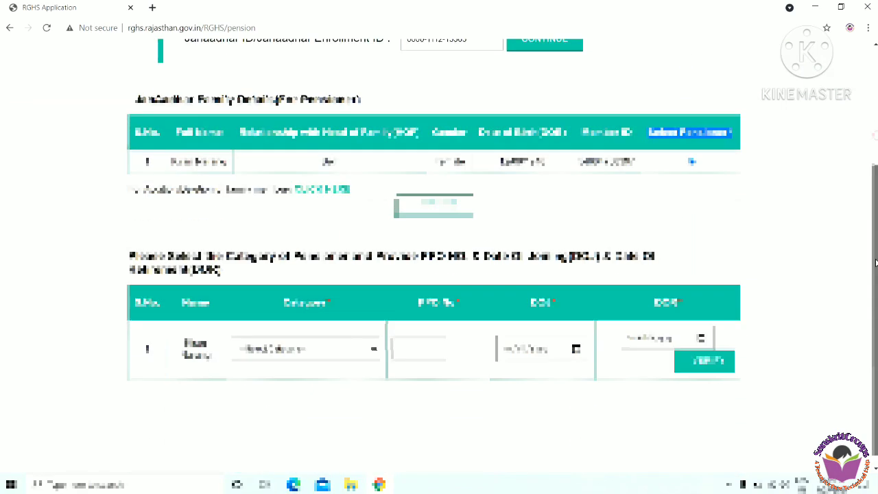
left_click(293, 345)
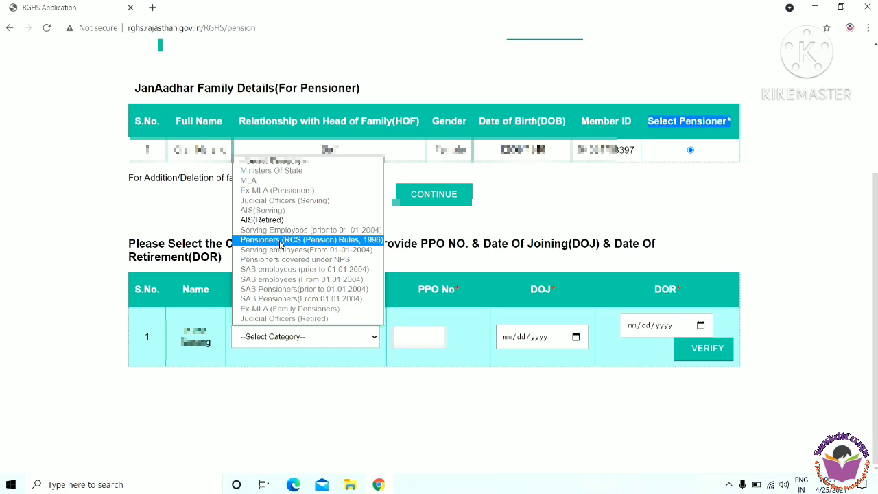
left_click(284, 240)
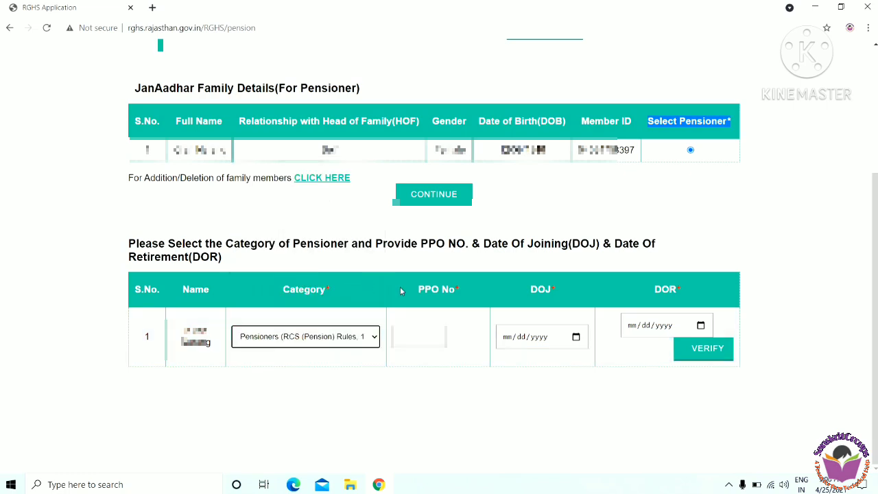
Enter the PPO number in the PPO No field.
left_click(411, 335)
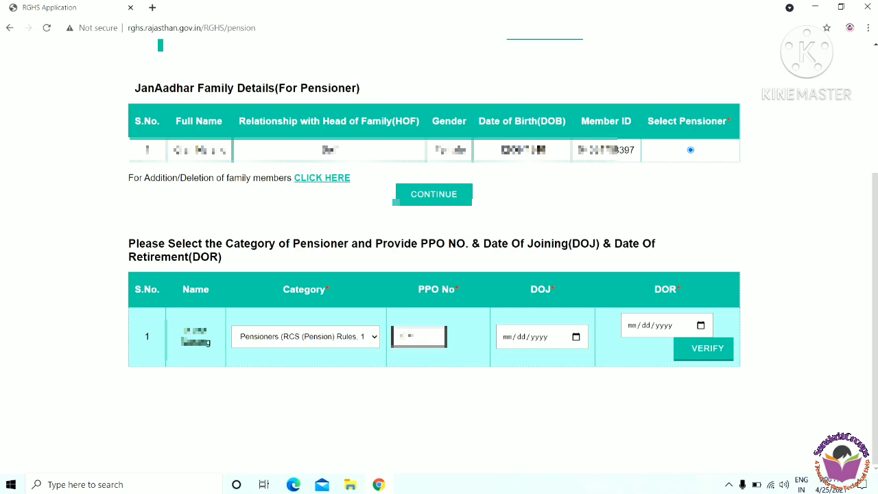
type("123")
left_click(576, 338)
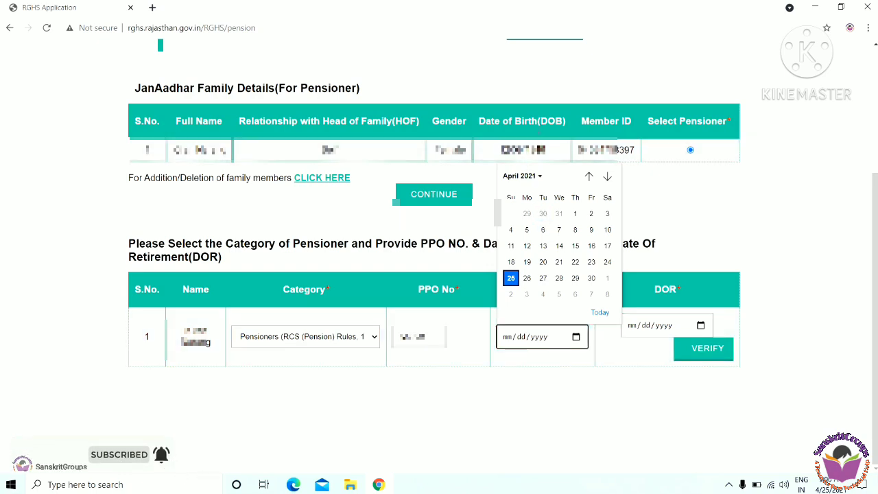
Set date of joining to 07/03/1971 and date of retirement to 03/15/1994.
left_click(539, 176)
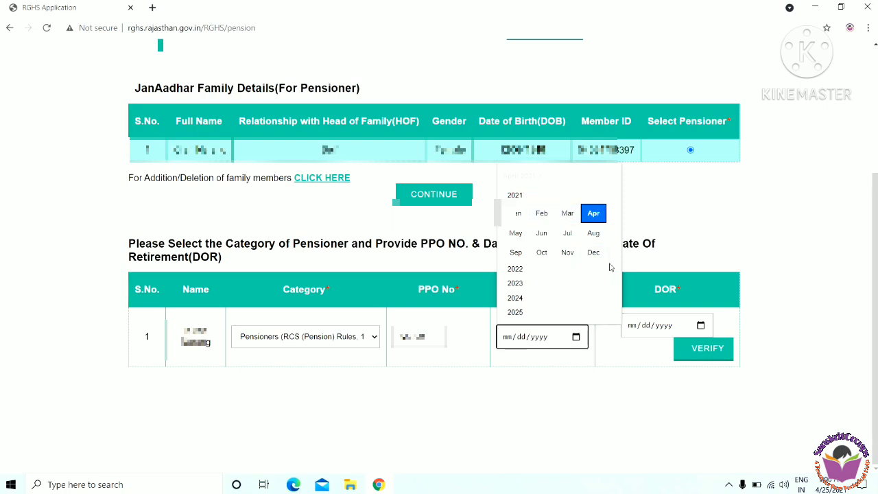
scroll(610, 263, "up", 1)
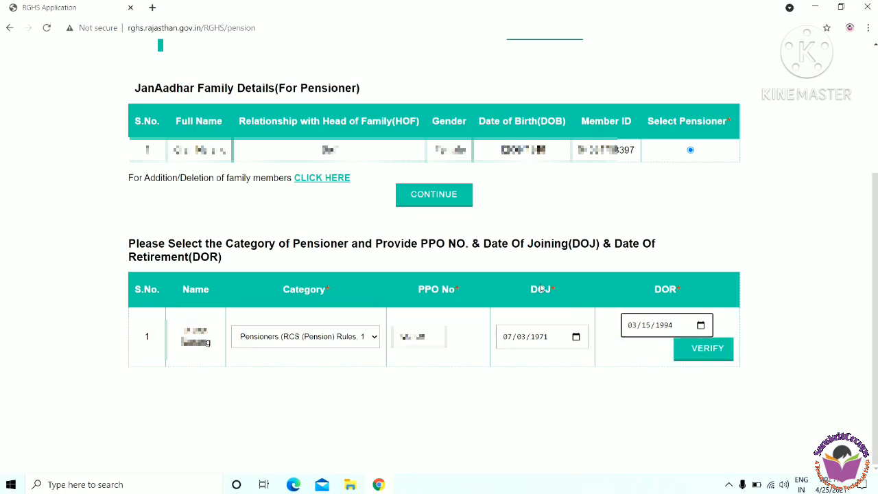
left_click_drag(528, 289, 558, 293)
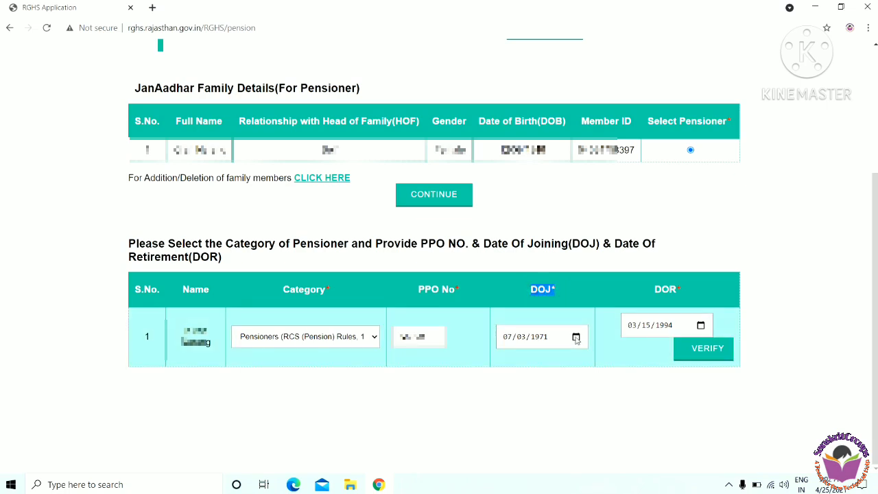
triple_click(656, 289)
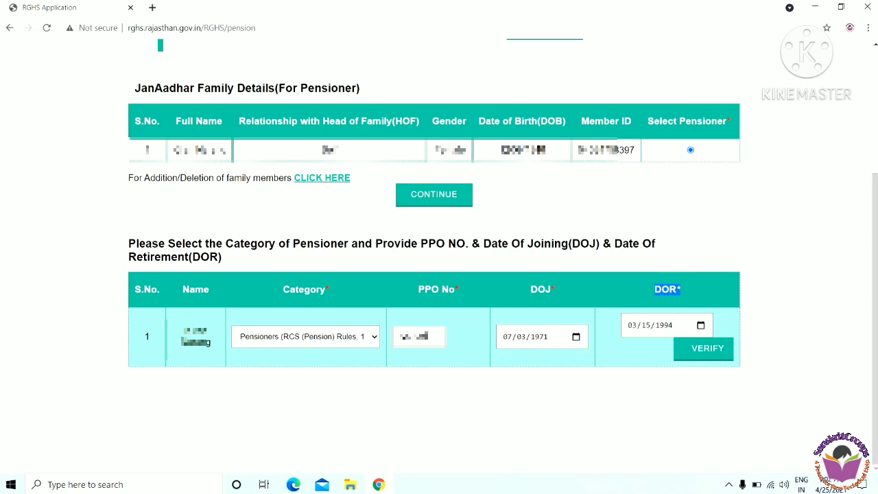
Edit the PPO number, dismiss the 'Please Fill in Digit Only.' alert, and remove the extra character.
left_click(419, 336)
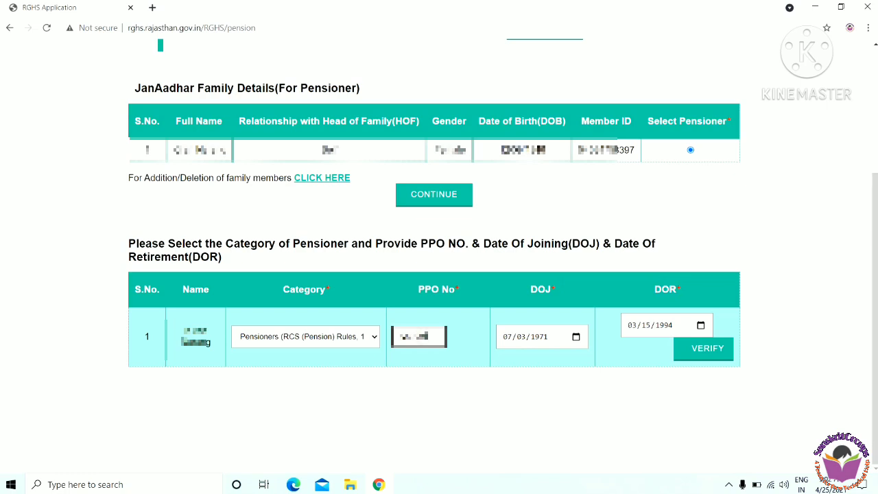
type("0")
left_click(704, 350)
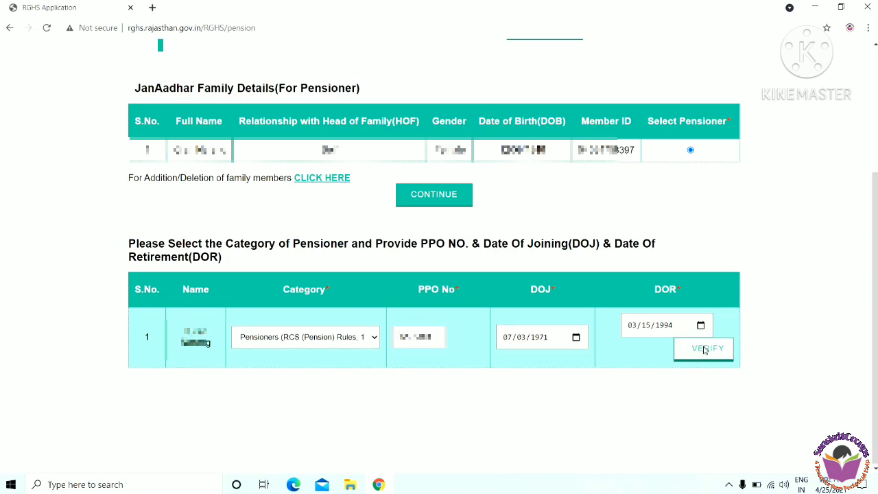
left_click_drag(375, 127, 499, 143)
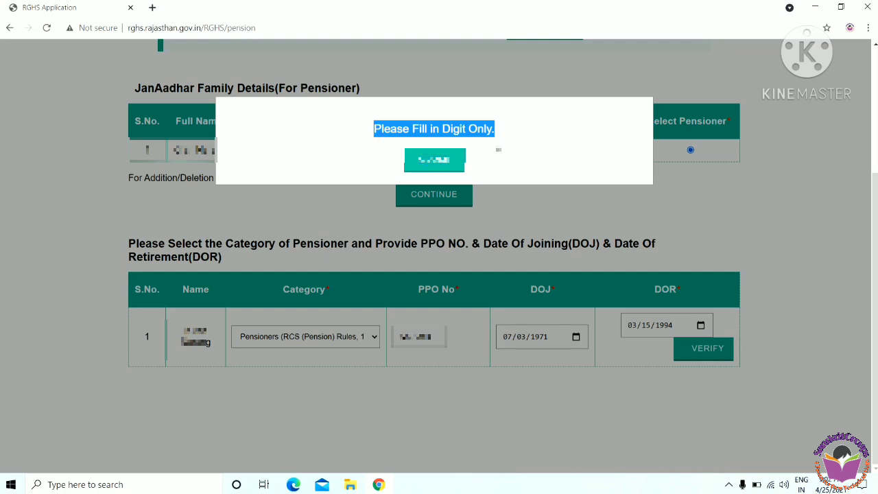
left_click(451, 158)
left_click(434, 343)
key("BackSpace")
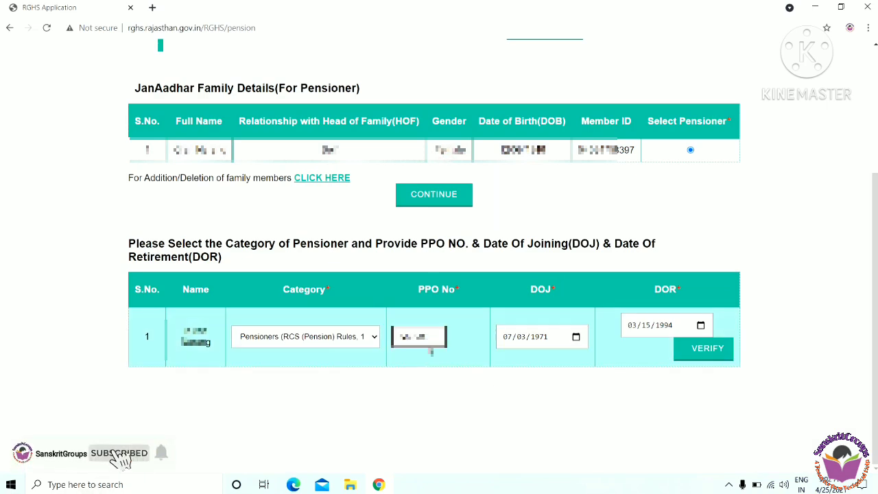
Re-verify the pensioner details and close the 'PPO No. or DoJ or DoR are incorrect.' error.
left_click(700, 350)
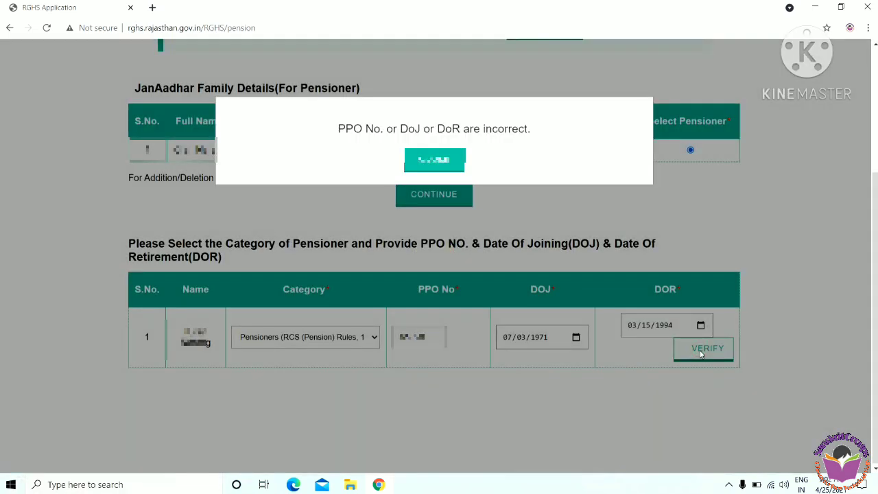
left_click_drag(338, 130, 535, 132)
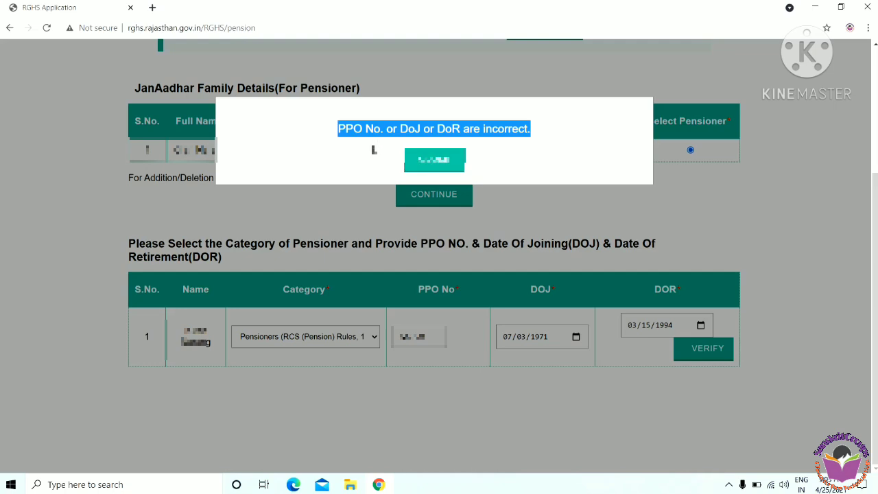
key("Return")
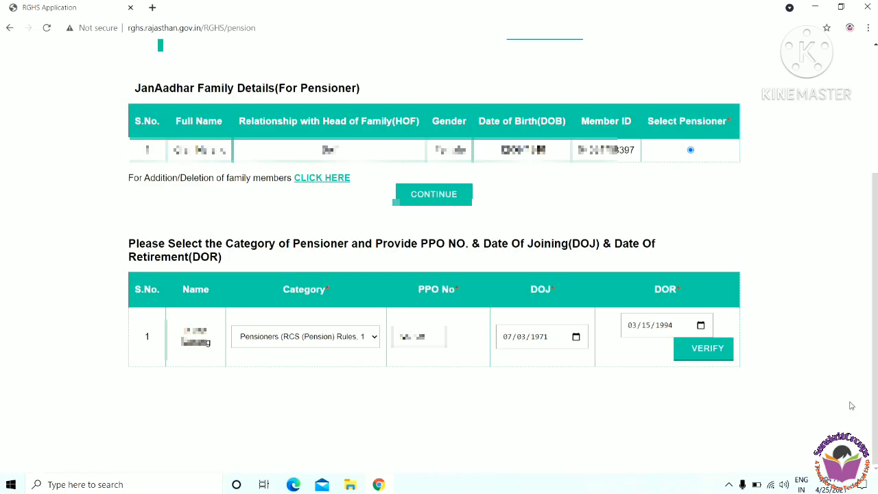